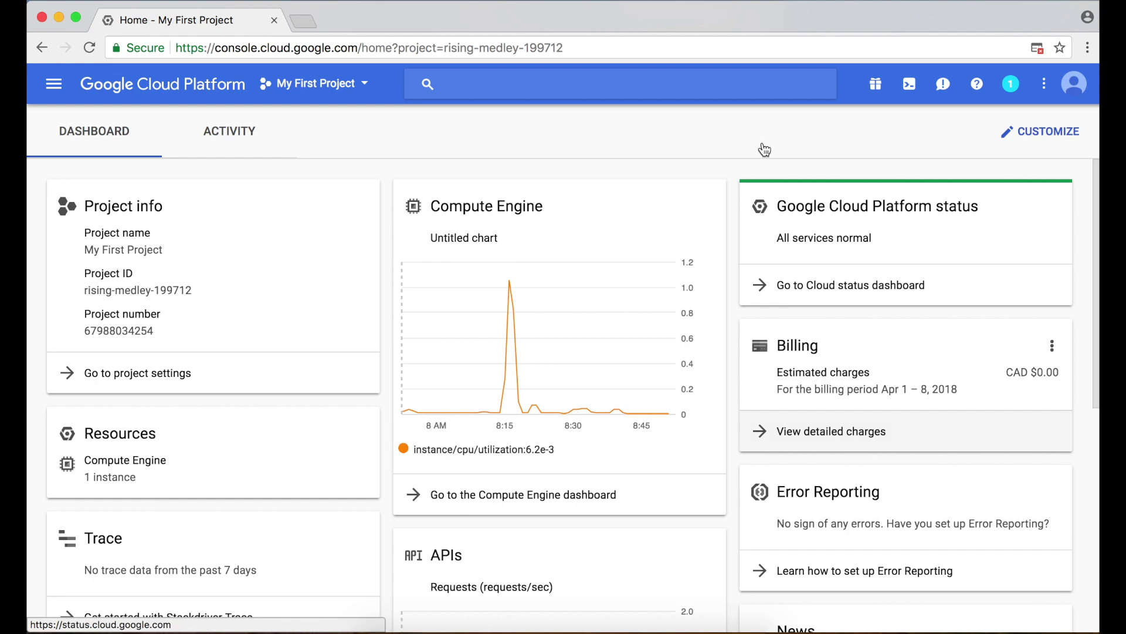
Load caninternationaltravel.com/robots.txt in a new Chrome tab
{"action": "left_click", "coordinate": [328, 19]}
{"action": "type", "text": "caninternationaltravel.com"}
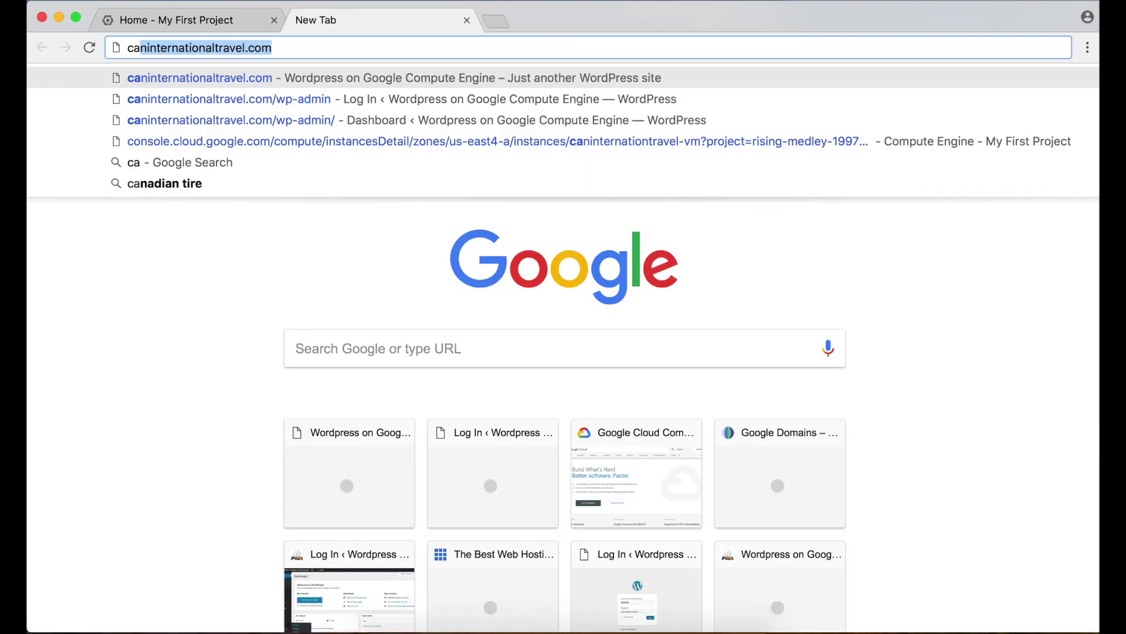
{"action": "key", "text": "Return"}
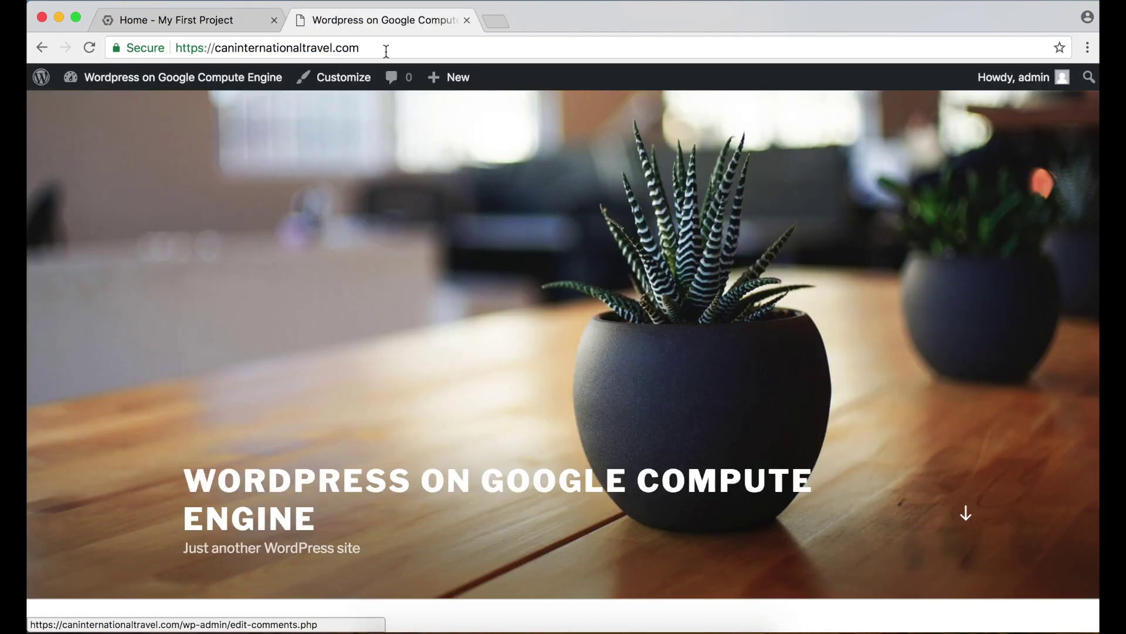
{"action": "left_click", "coordinate": [385, 49]}
{"action": "key", "text": "Right"}
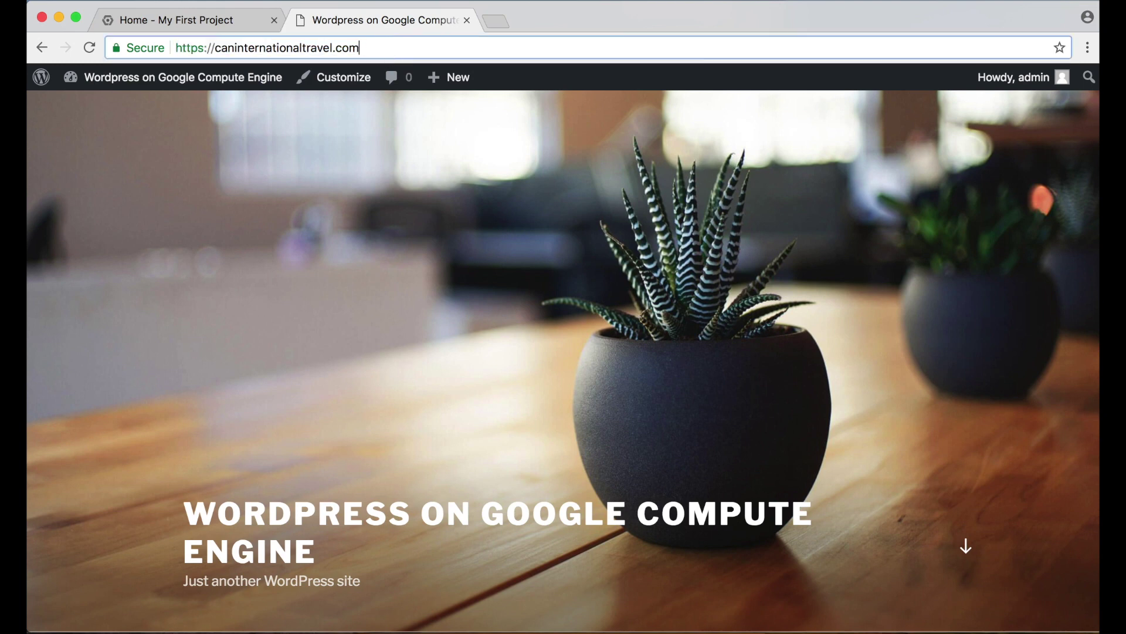
{"action": "type", "text": "/r"}
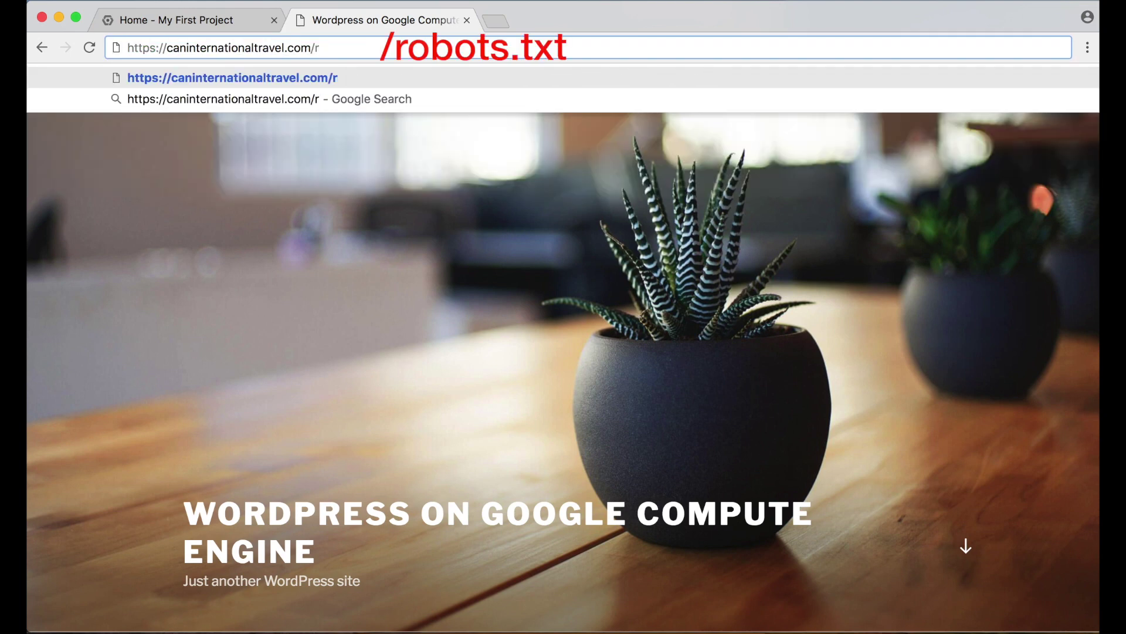
{"action": "type", "text": "obots.txt"}
{"action": "key", "text": "Return"}
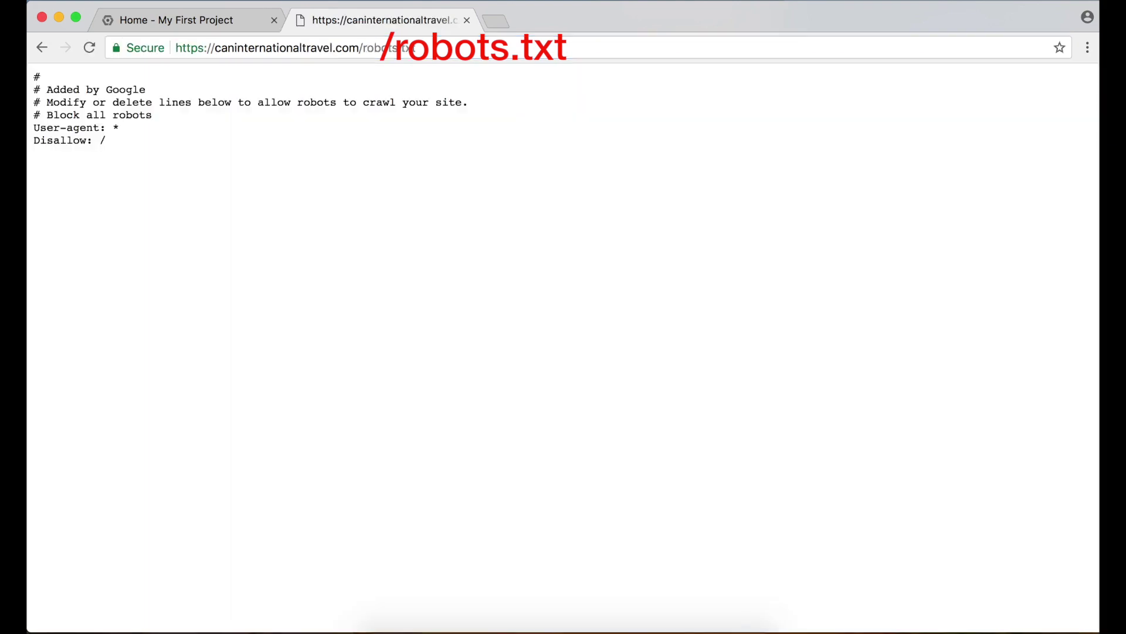
Highlight the 'Disallow: /' line that blocks all robots
{"action": "left_click_drag", "start_coordinate": [69, 114], "coordinate": [159, 114]}
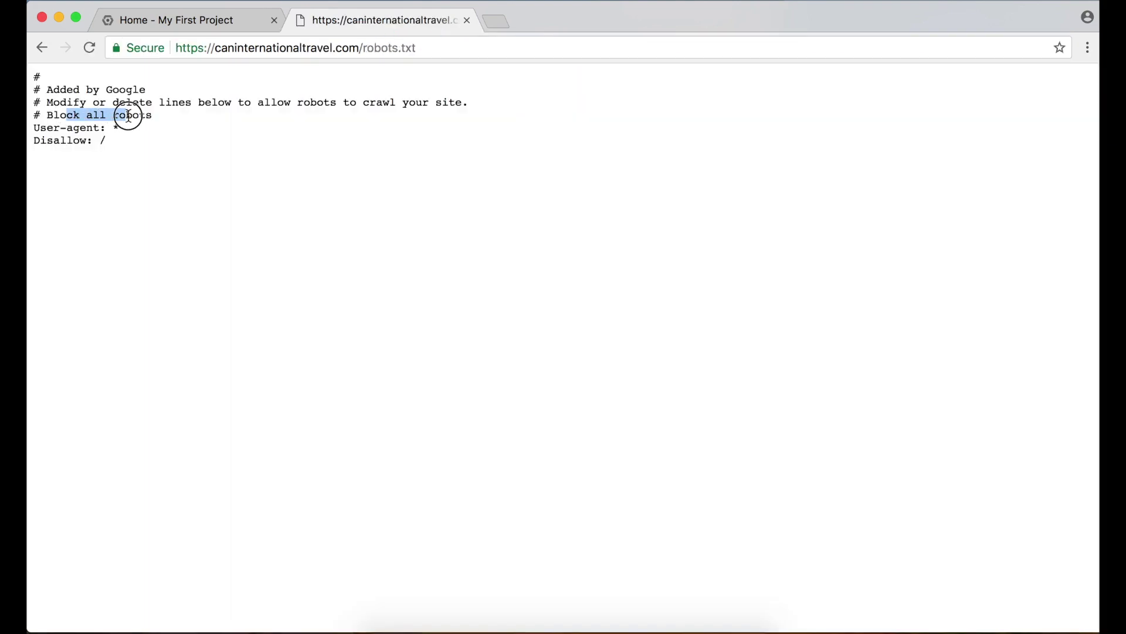
{"action": "left_click", "coordinate": [81, 140]}
{"action": "double_click", "coordinate": [81, 140]}
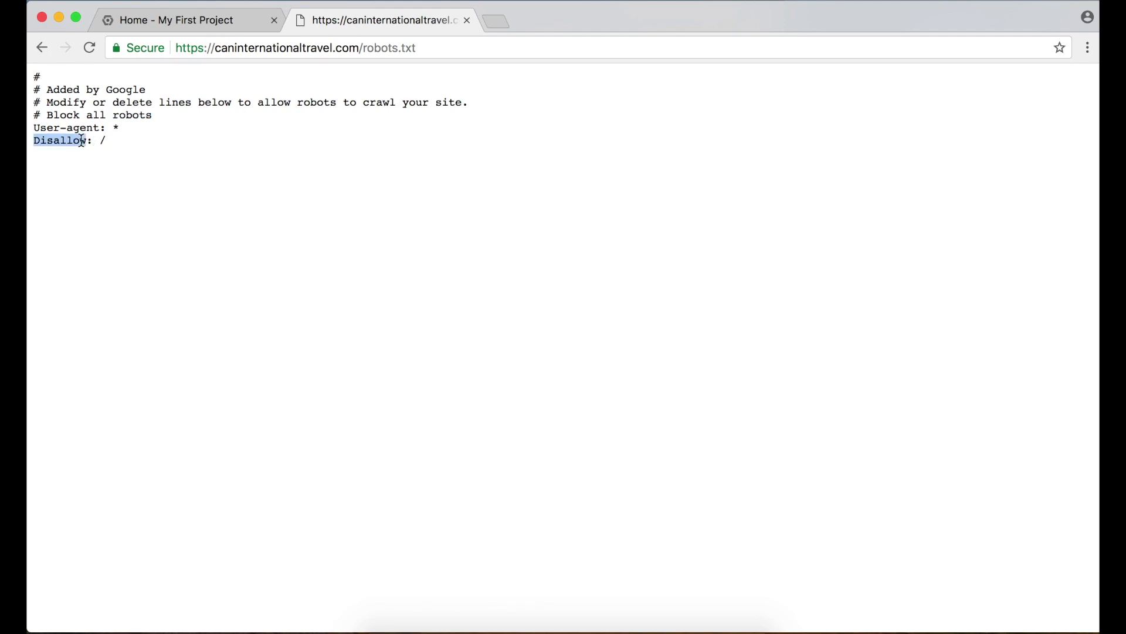
{"action": "triple_click", "coordinate": [81, 139]}
Close the robots.txt tab and start an SSH session on canint-vm-vm from Compute Engine VM instances
{"action": "left_click", "coordinate": [466, 20]}
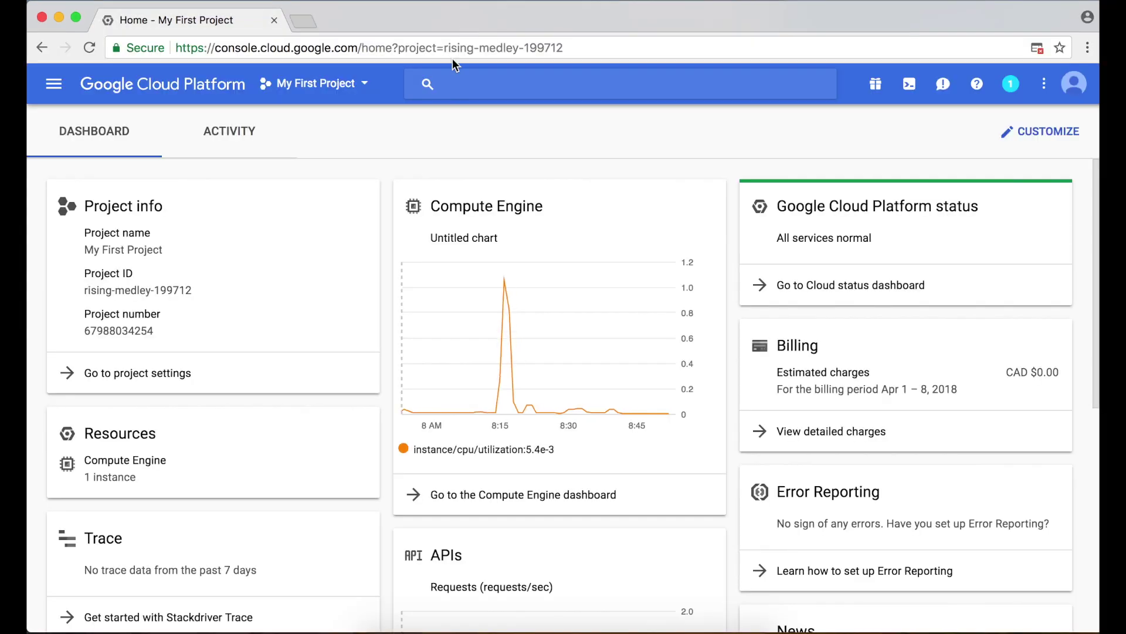
{"action": "left_click", "coordinate": [52, 85]}
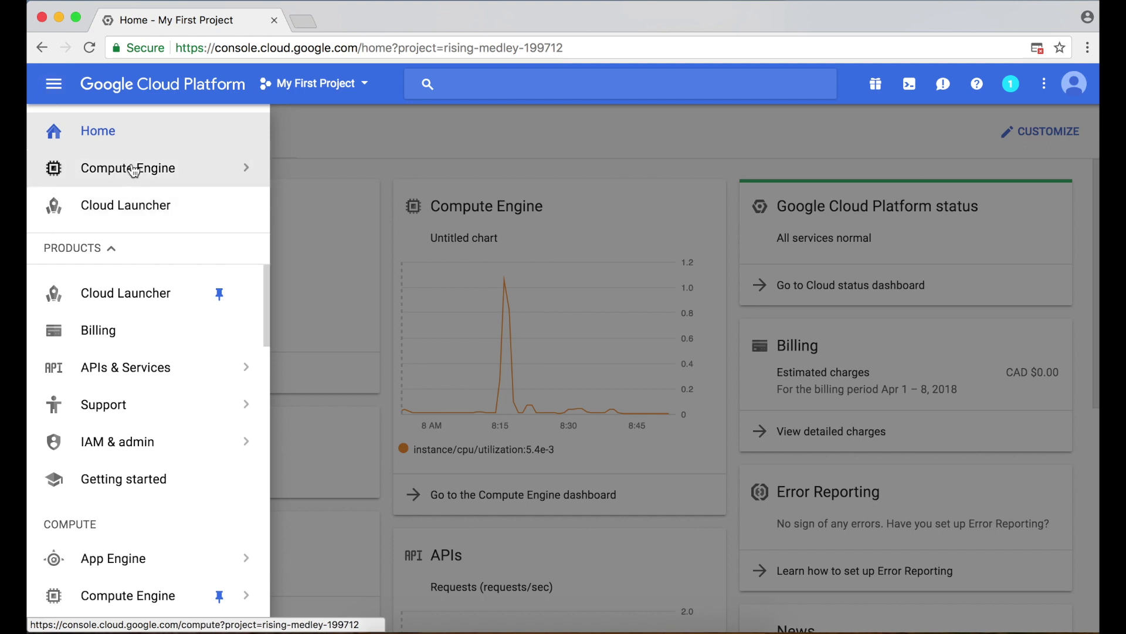
{"action": "mouse_move", "coordinate": [128, 167]}
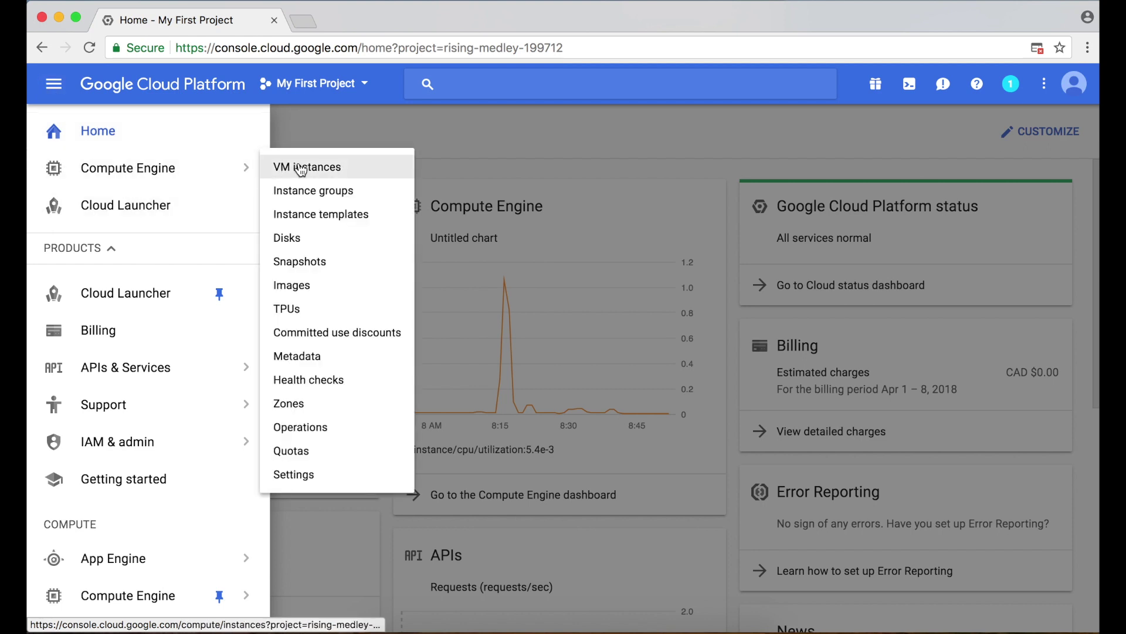
{"action": "left_click", "coordinate": [302, 170]}
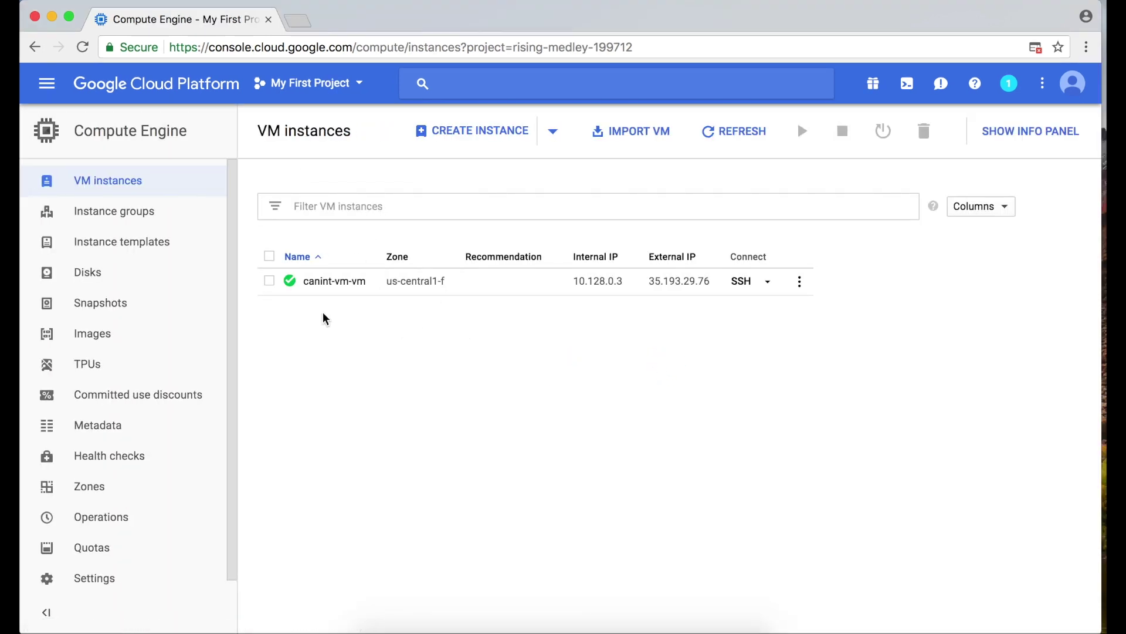
{"action": "left_click", "coordinate": [741, 281]}
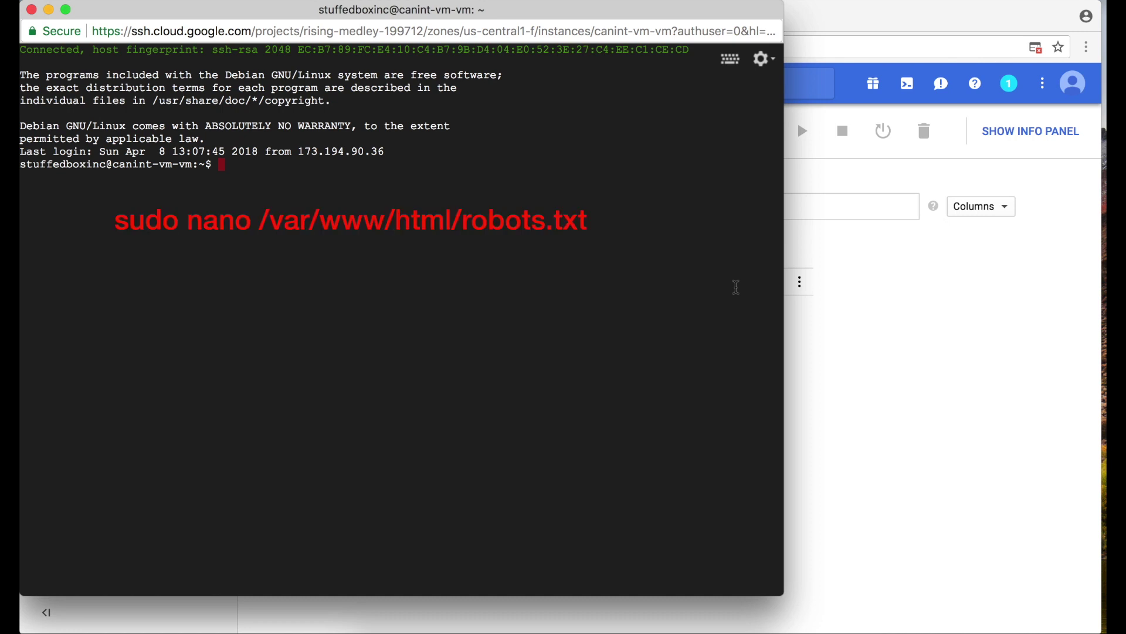
{"action": "type", "text": "sudo nano /var/www/html/robots.txt"}
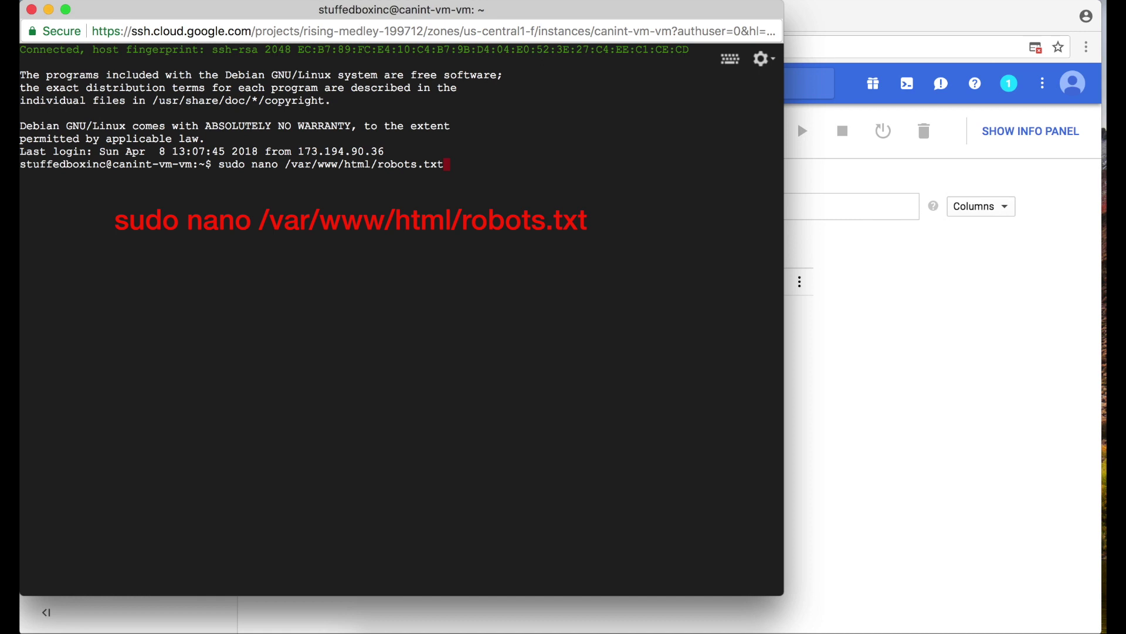
Open /var/www/html/robots.txt in nano and change 'Disallow: /' to 'Allow: /'
{"action": "key", "text": "Return"}
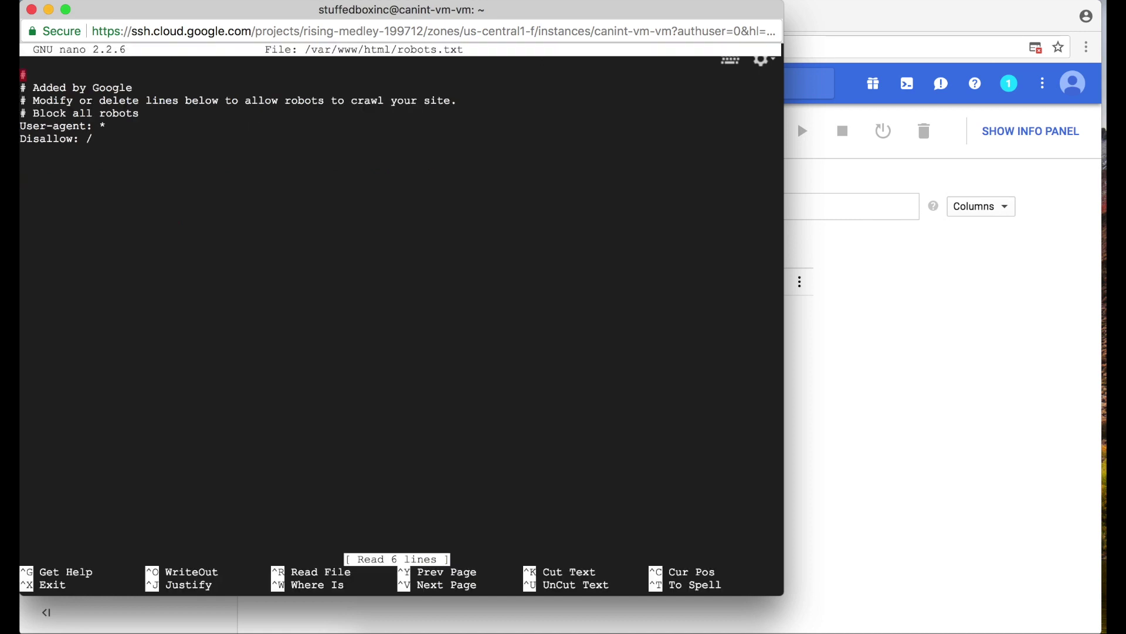
{"action": "key", "text": "Down"}
{"action": "key", "text": "Down"}
{"action": "key", "text": "Down"}
{"action": "key", "text": "Down"}
{"action": "key", "text": "Down"}
{"action": "key", "text": "Right"}
{"action": "key", "text": "Right"}
{"action": "key", "text": "Right"}
{"action": "key", "text": "Right"}
{"action": "key", "text": "BackSpace"}
{"action": "key", "text": "BackSpace"}
{"action": "key", "text": "BackSpace"}
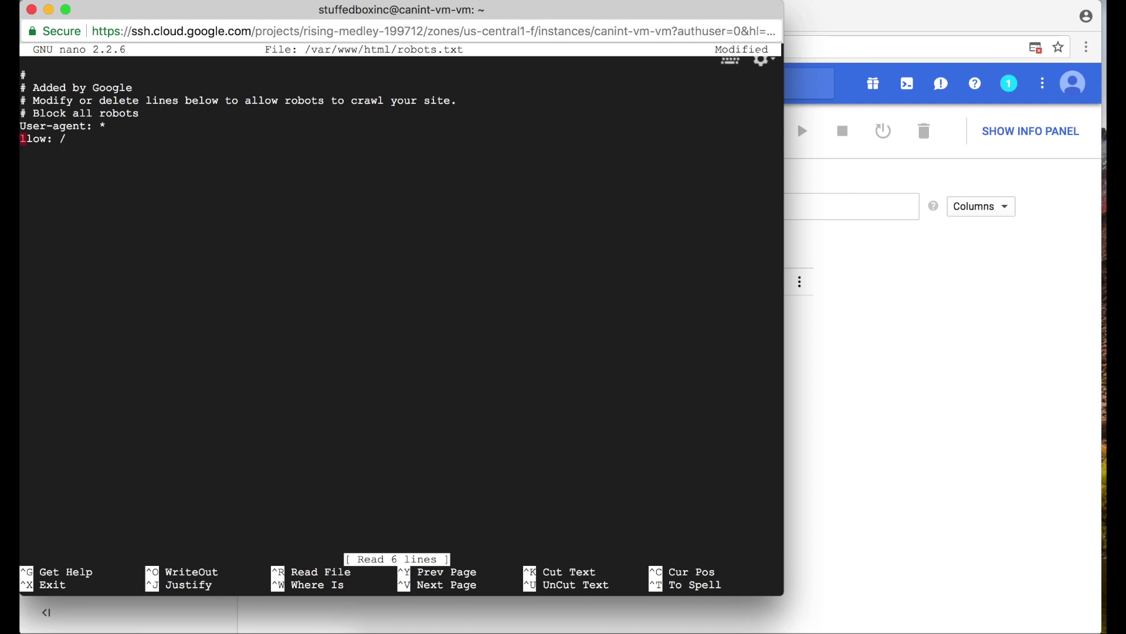
{"action": "type", "text": "A"}
Save robots.txt in nano and exit the SSH session
{"action": "key", "text": "ctrl+x"}
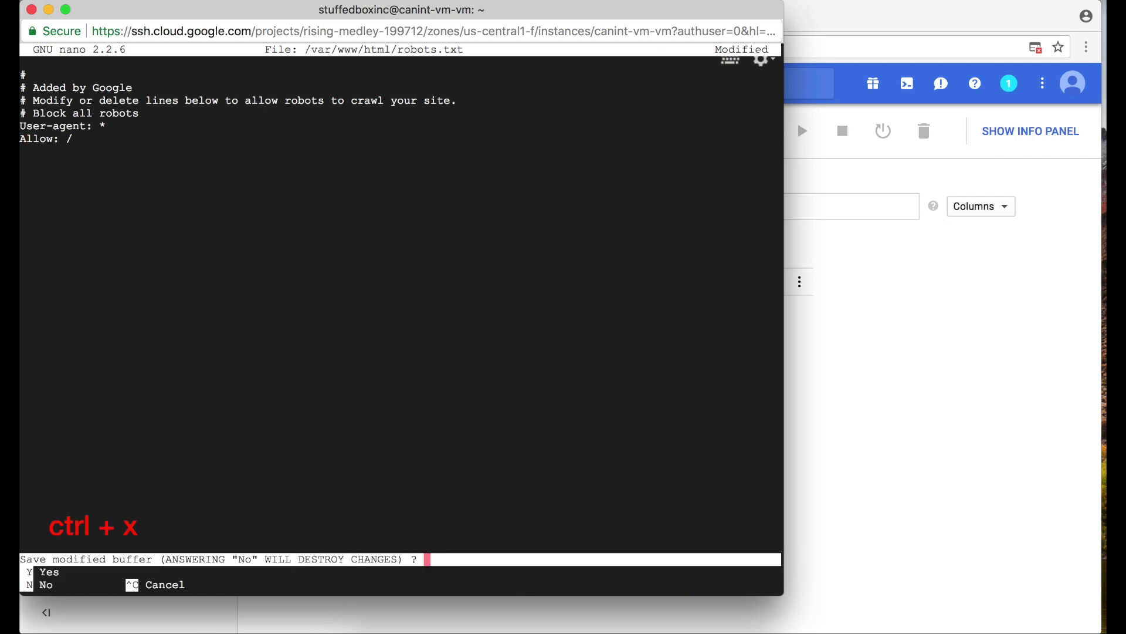
{"action": "key", "text": "y"}
{"action": "key", "text": "Return"}
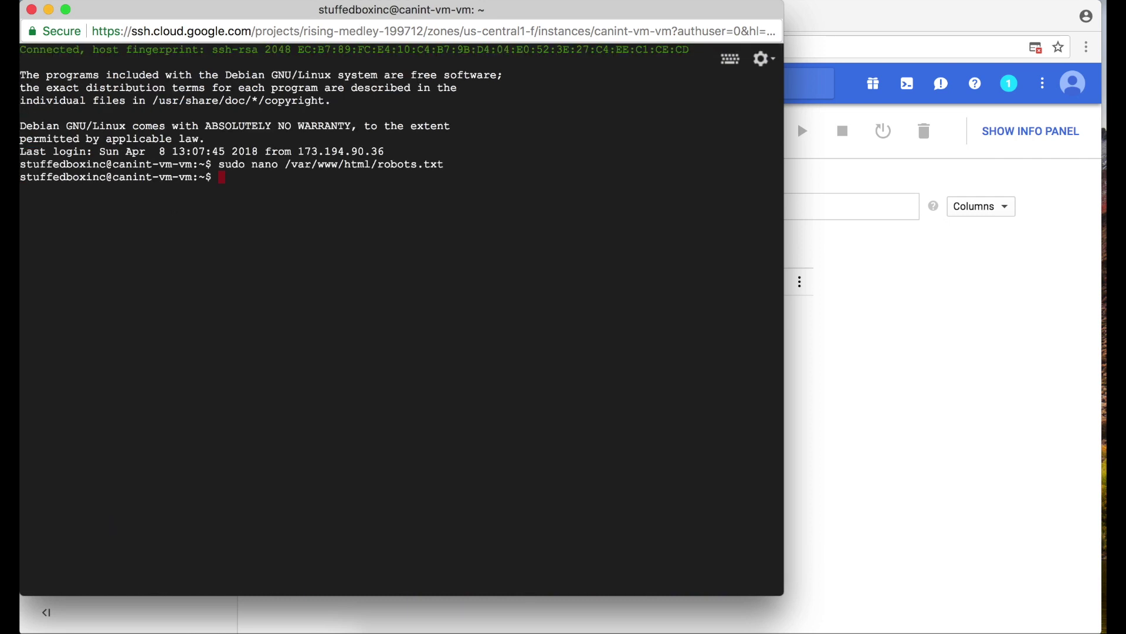
{"action": "type", "text": "exit"}
{"action": "key", "text": "Return"}
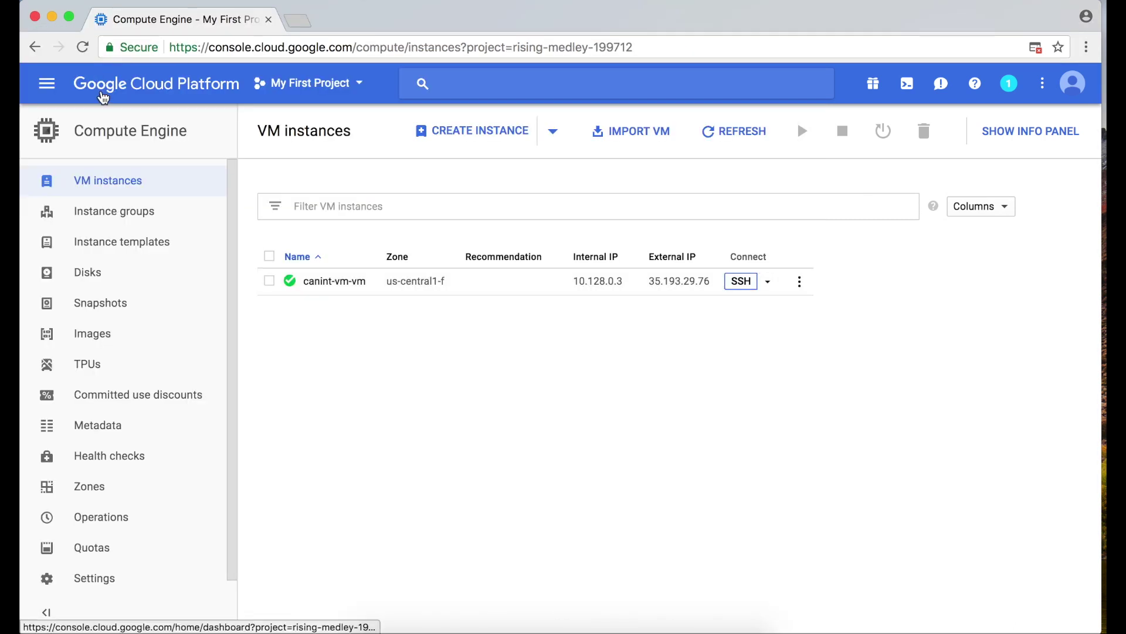
Load caninternationaltravel.com/robots.txt in a new private browsing window
{"action": "left_click", "coordinate": [141, 0]}
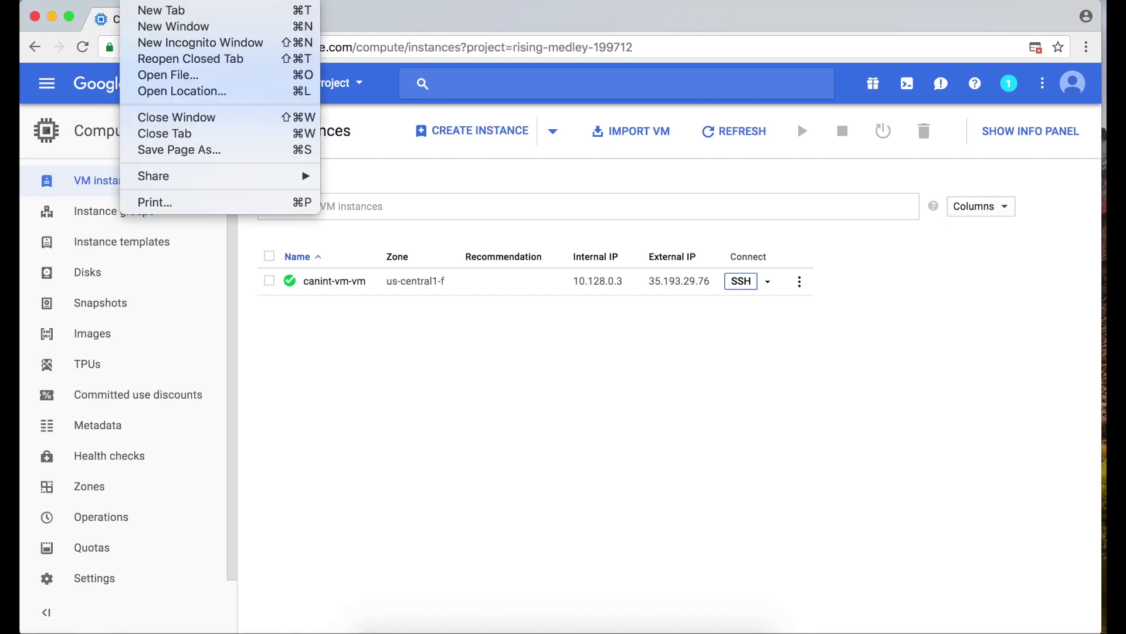
{"action": "left_click", "coordinate": [200, 42]}
{"action": "type", "text": "ca"}
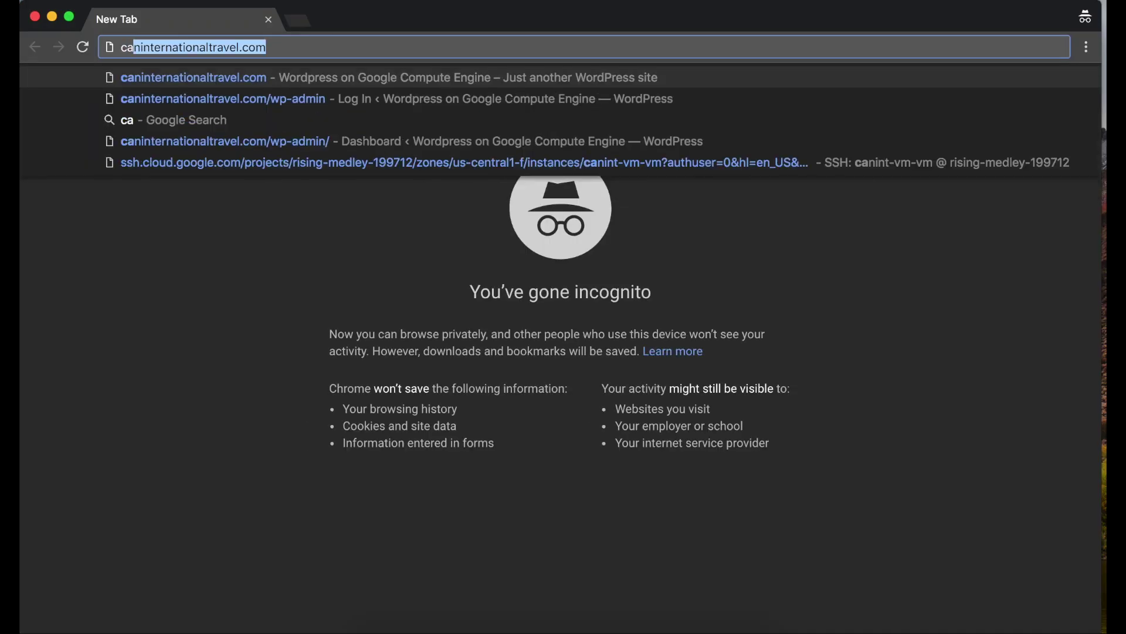
{"action": "type", "text": "ninternation"}
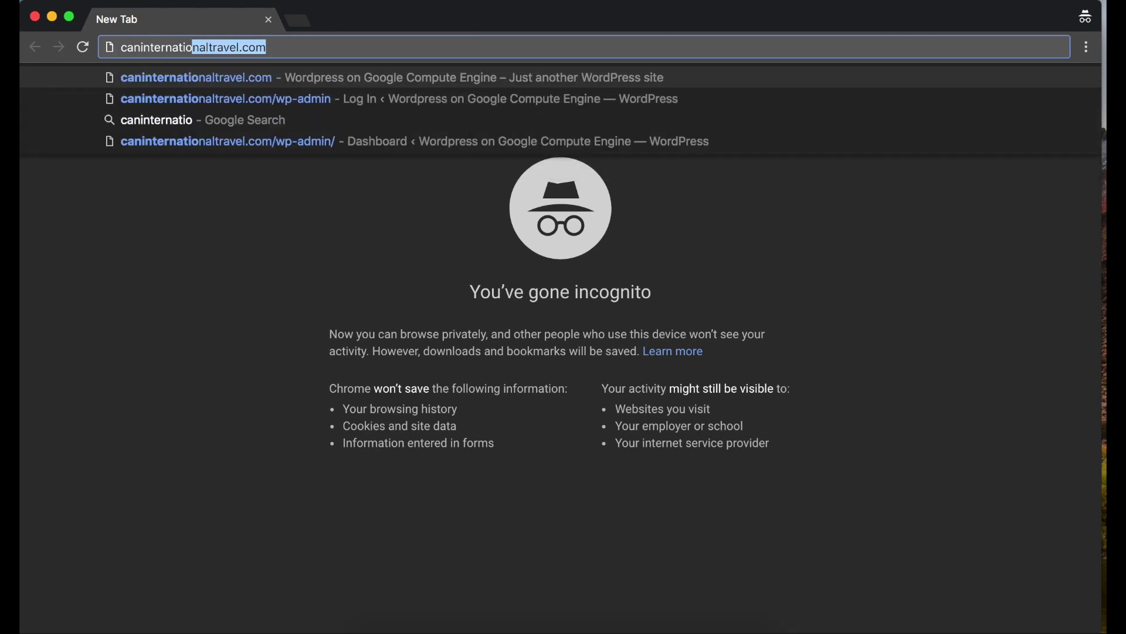
{"action": "type", "text": "altravelco"}
{"action": "key", "text": "BackSpace"}
{"action": "key", "text": "BackSpace"}
{"action": "key", "text": "BackSpace"}
{"action": "key", "text": "BackSpace"}
{"action": "type", "text": "vel.com/ro"}
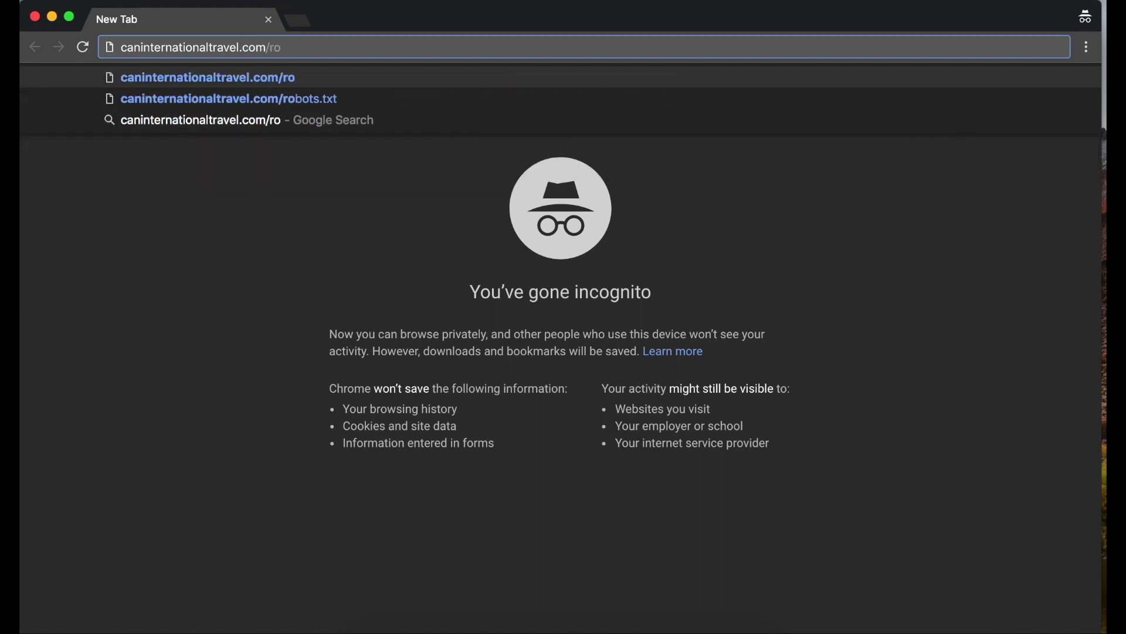
{"action": "key", "text": "Down"}
{"action": "key", "text": "Return"}
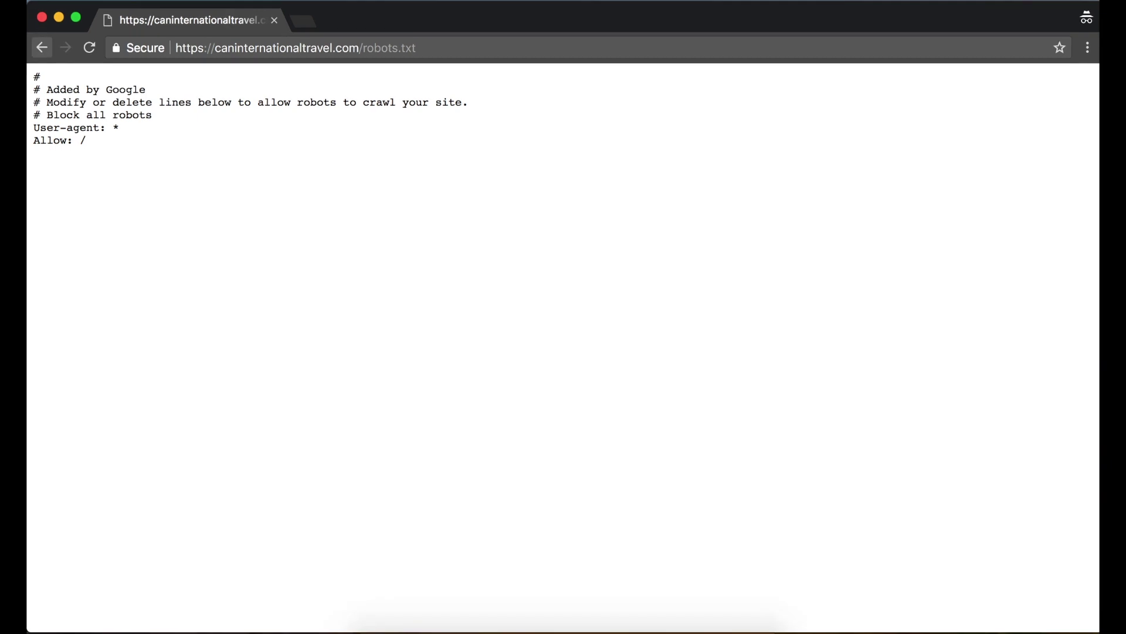
Confirm the robots.txt now reads 'Allow: /' and open a fresh browser window
{"action": "left_click", "coordinate": [71, 140]}
{"action": "left_click", "coordinate": [109, 17]}
{"action": "left_click", "coordinate": [172, 28]}
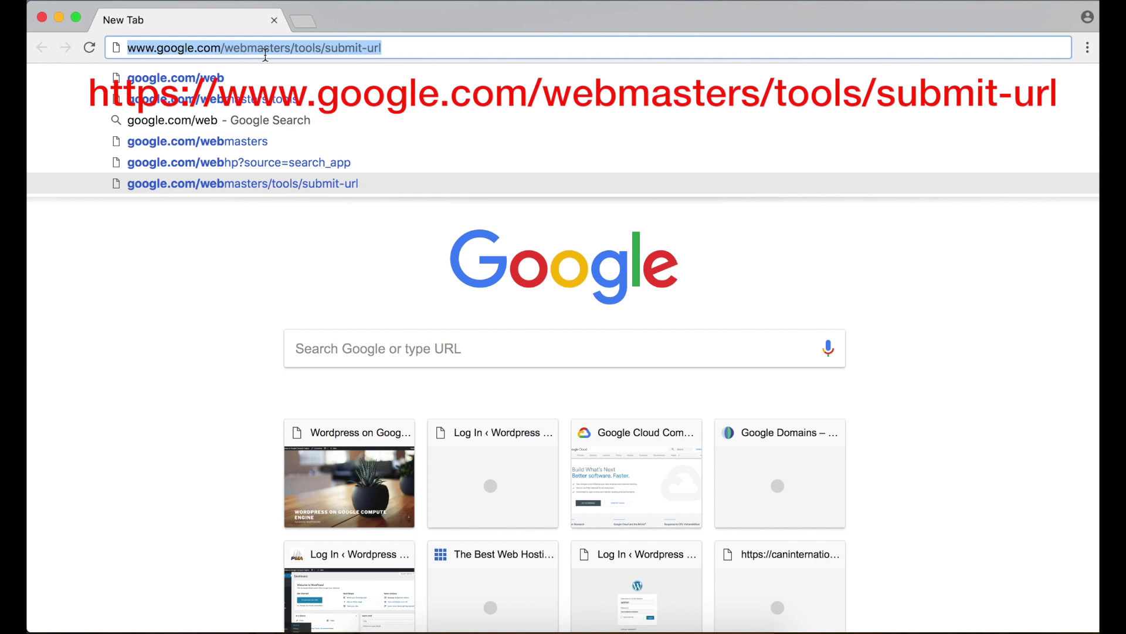
Sign in and request a Google crawl of caninternationaltravel.com on the submit-url page
{"action": "key", "text": "Return"}
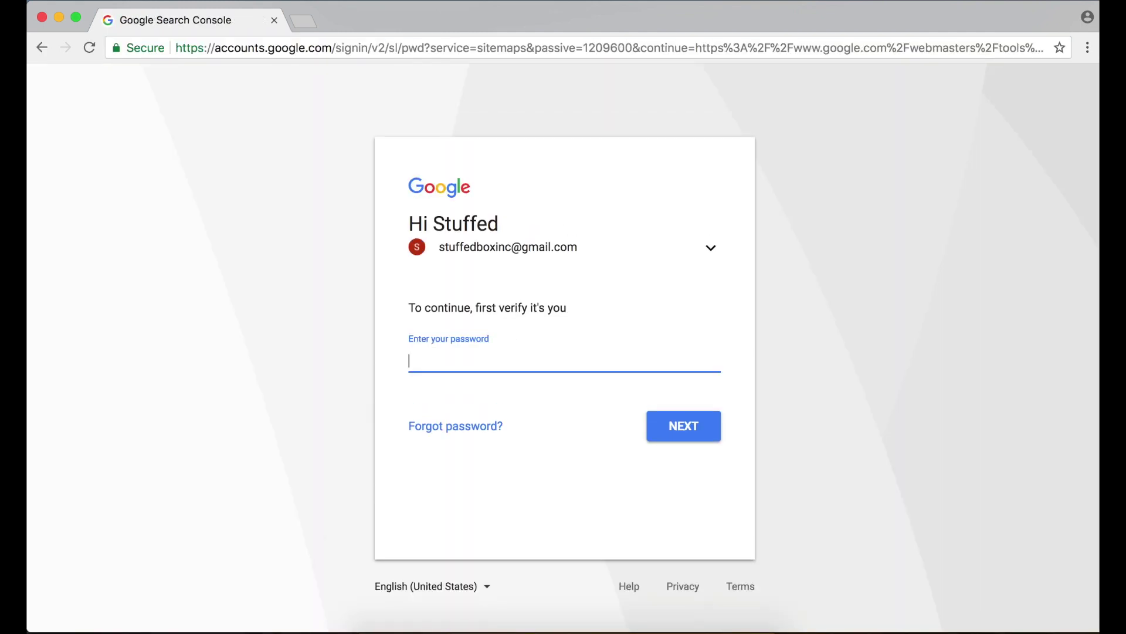
{"action": "type", "text": "••••••••••"}
{"action": "key", "text": "Return"}
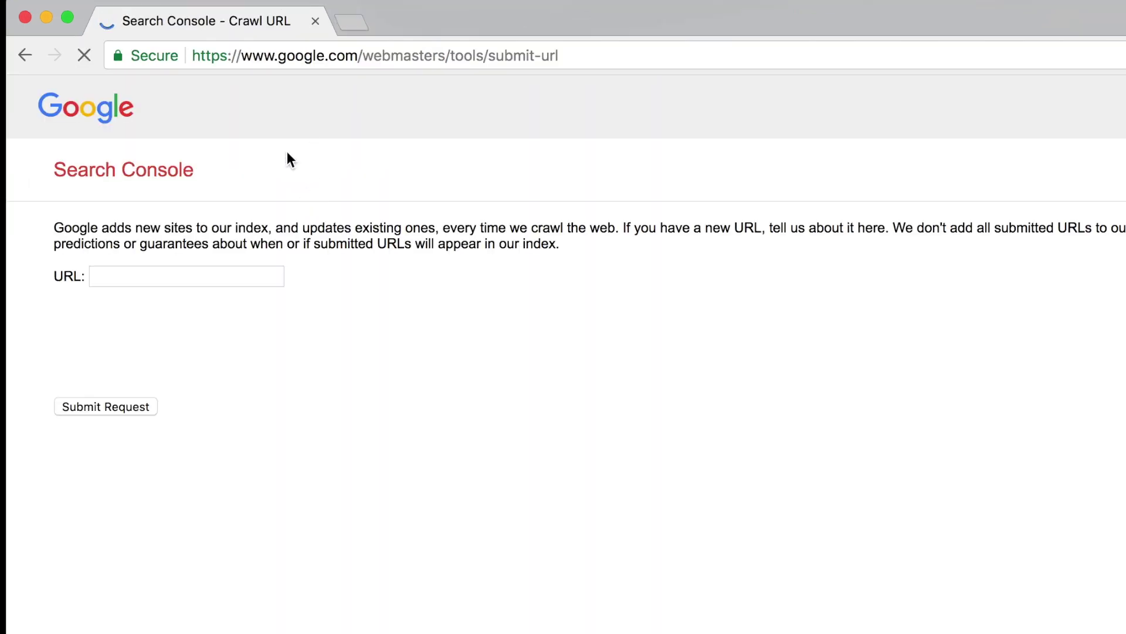
{"action": "left_click", "coordinate": [200, 285]}
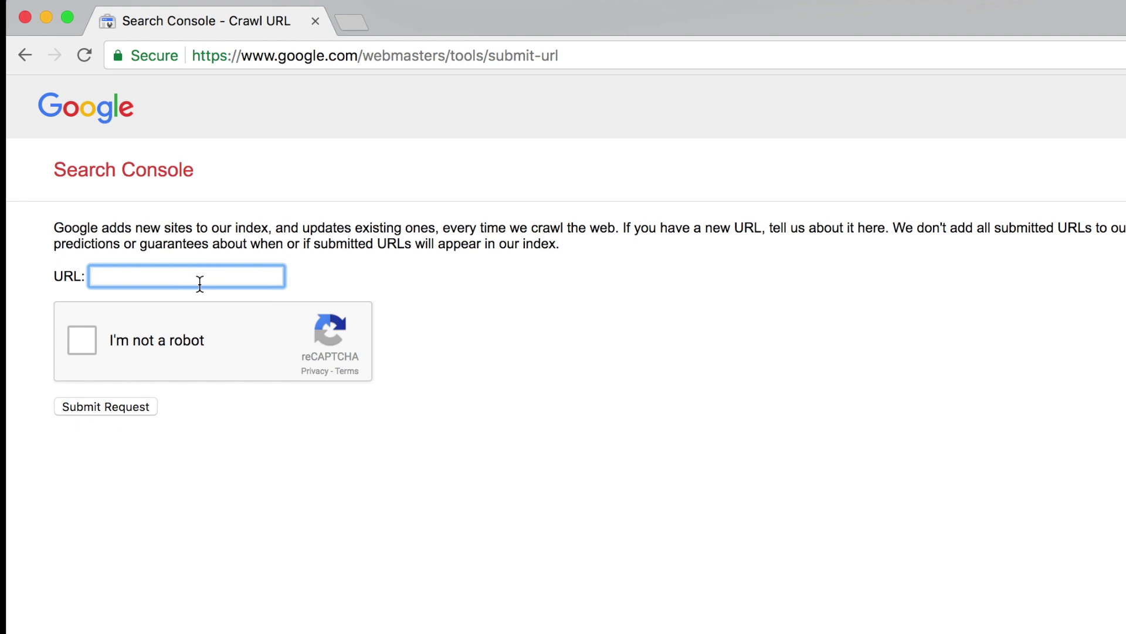
{"action": "type", "text": "caninternationaltravel.com"}
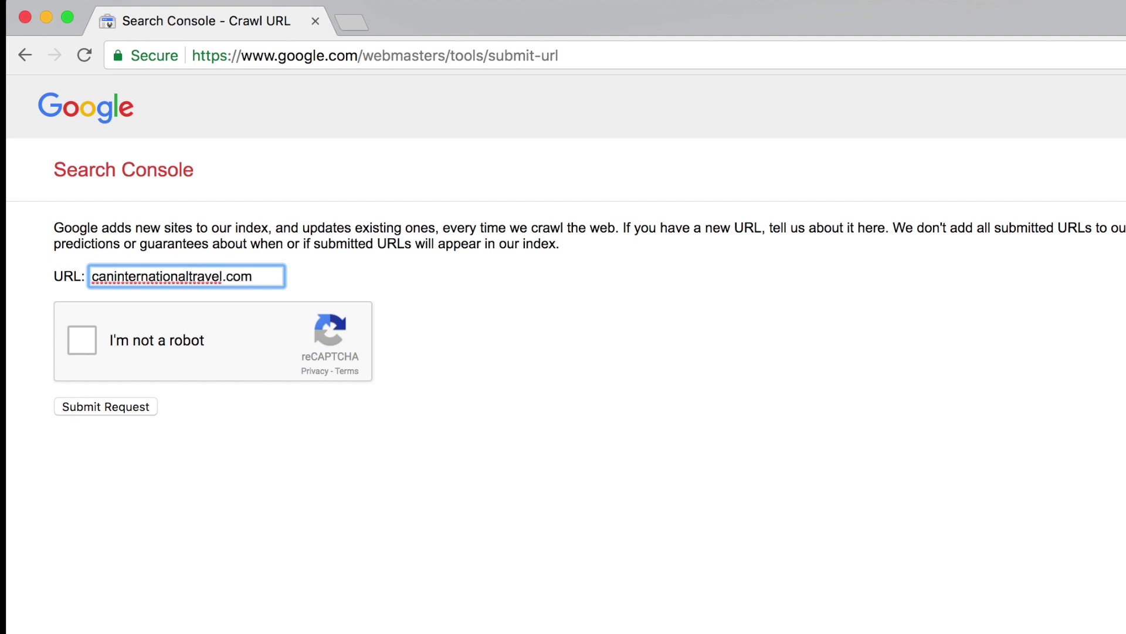
{"action": "left_click", "coordinate": [81, 337]}
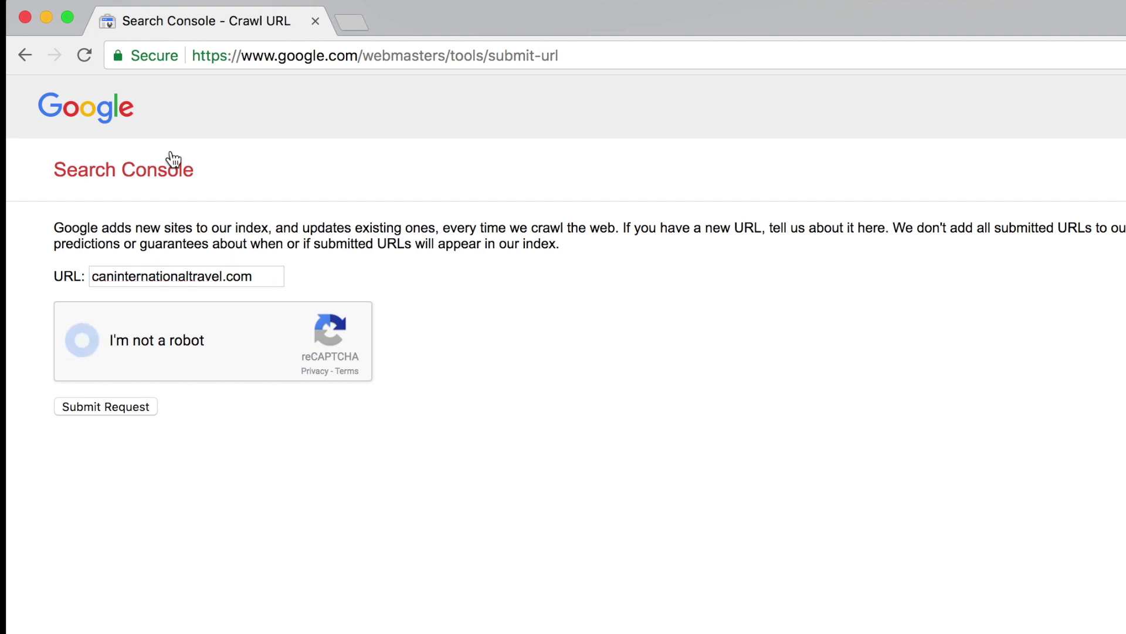
{"action": "left_click", "coordinate": [107, 404]}
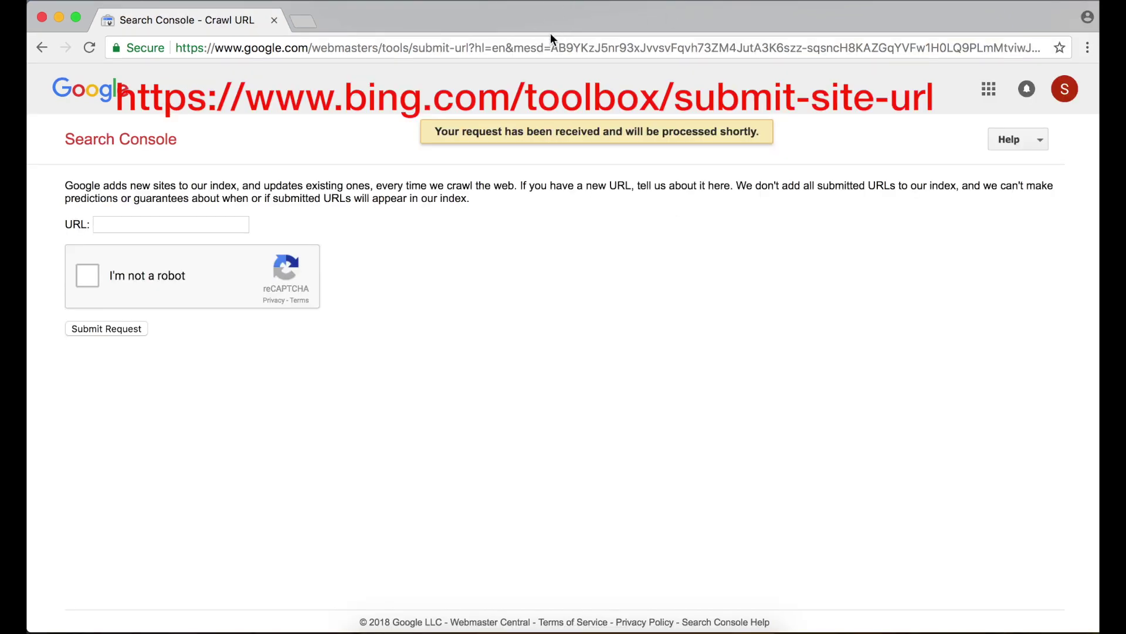
{"action": "left_click", "coordinate": [550, 47]}
{"action": "type", "text": "bing.com"}
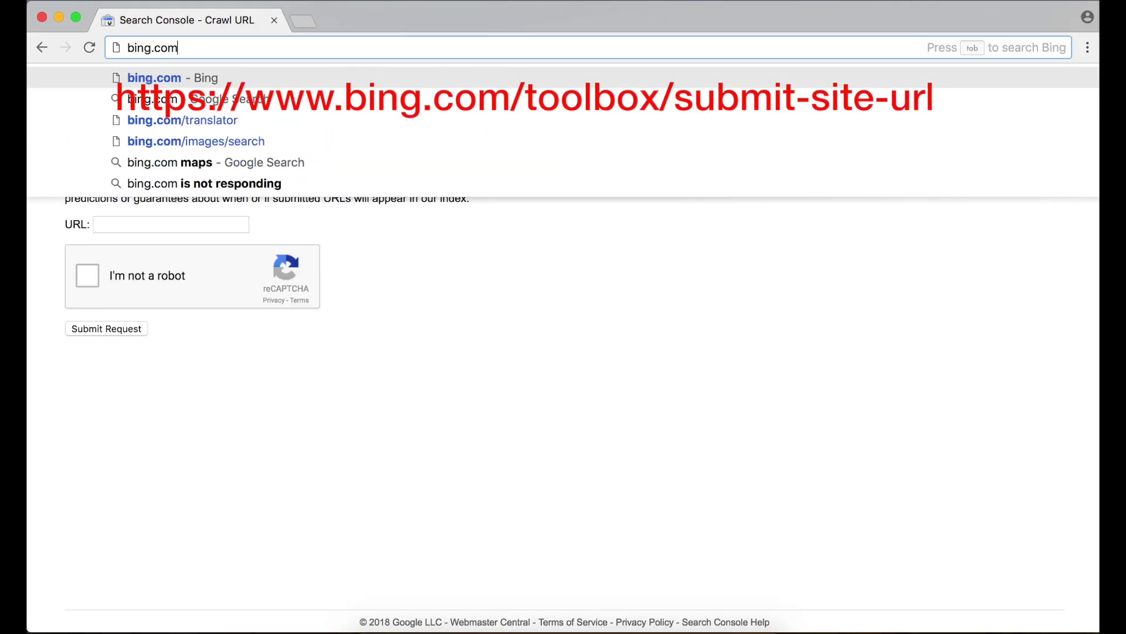
{"action": "type", "text": "/"}
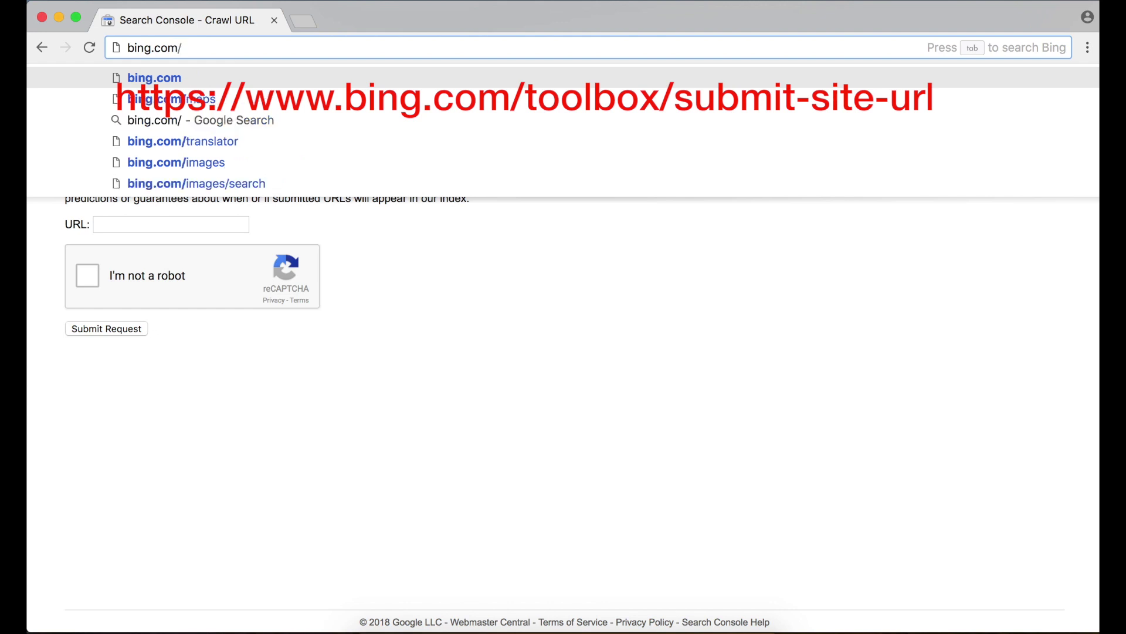
{"action": "type", "text": "toolbox/submit-site-url"}
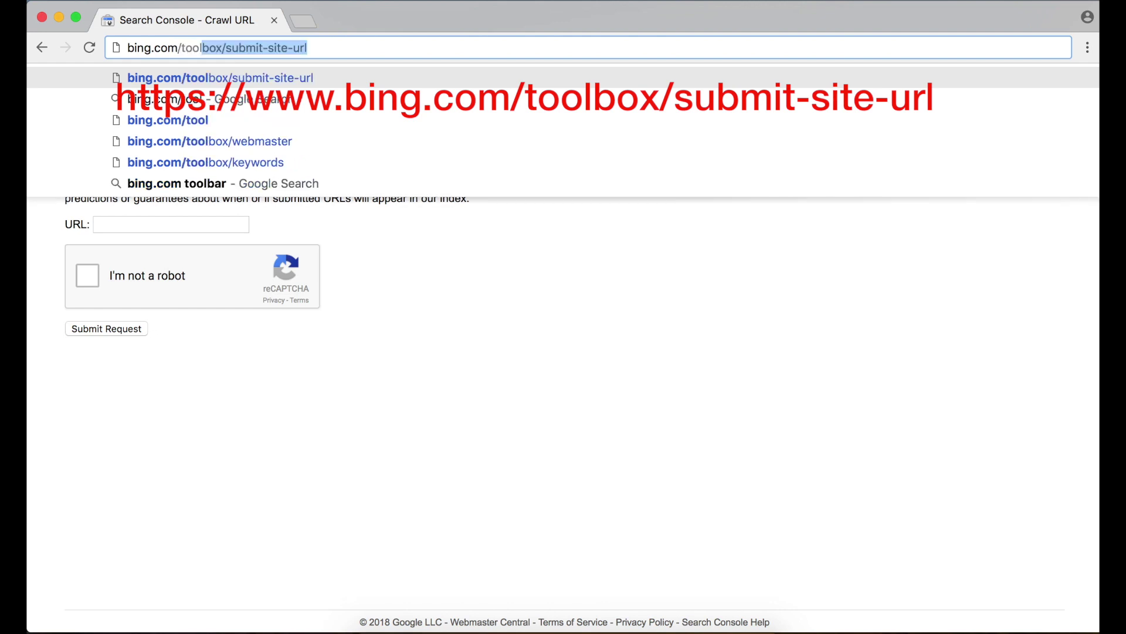
{"action": "key", "text": "Return"}
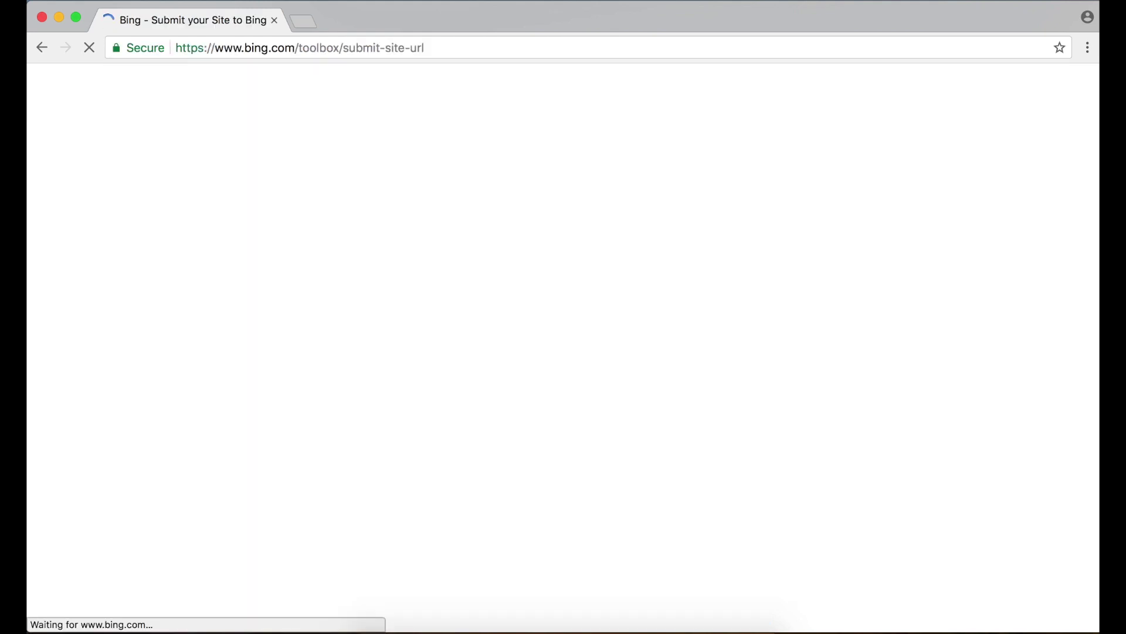
{"action": "left_click", "coordinate": [366, 275]}
{"action": "type", "text": "http://caninter"}
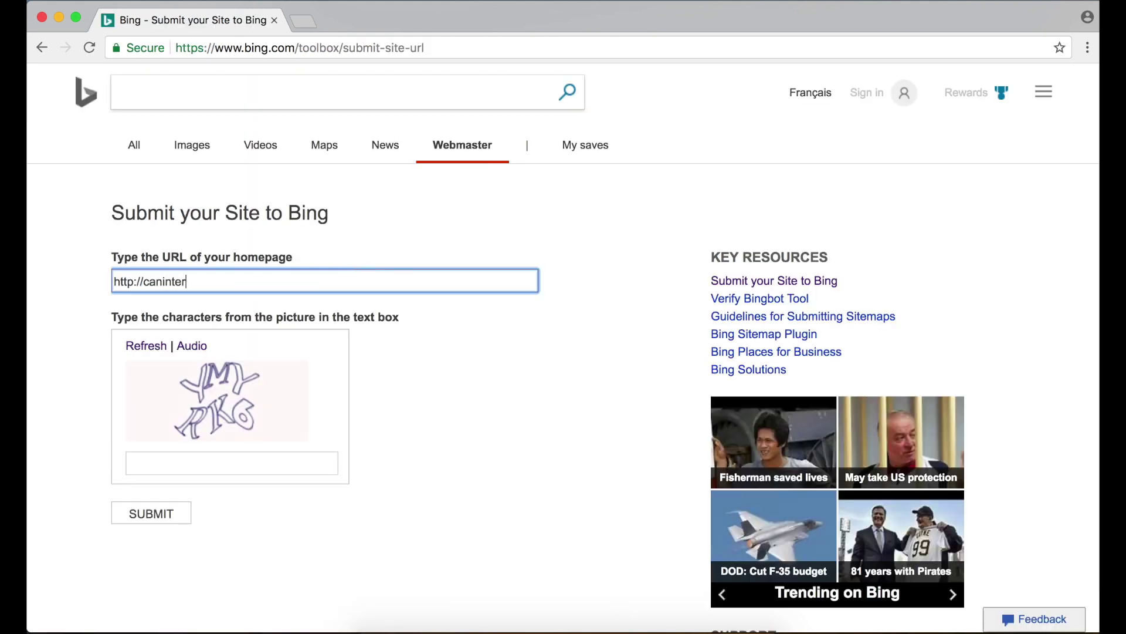
{"action": "type", "text": "nationaltravel.com"}
{"action": "left_click", "coordinate": [258, 462]}
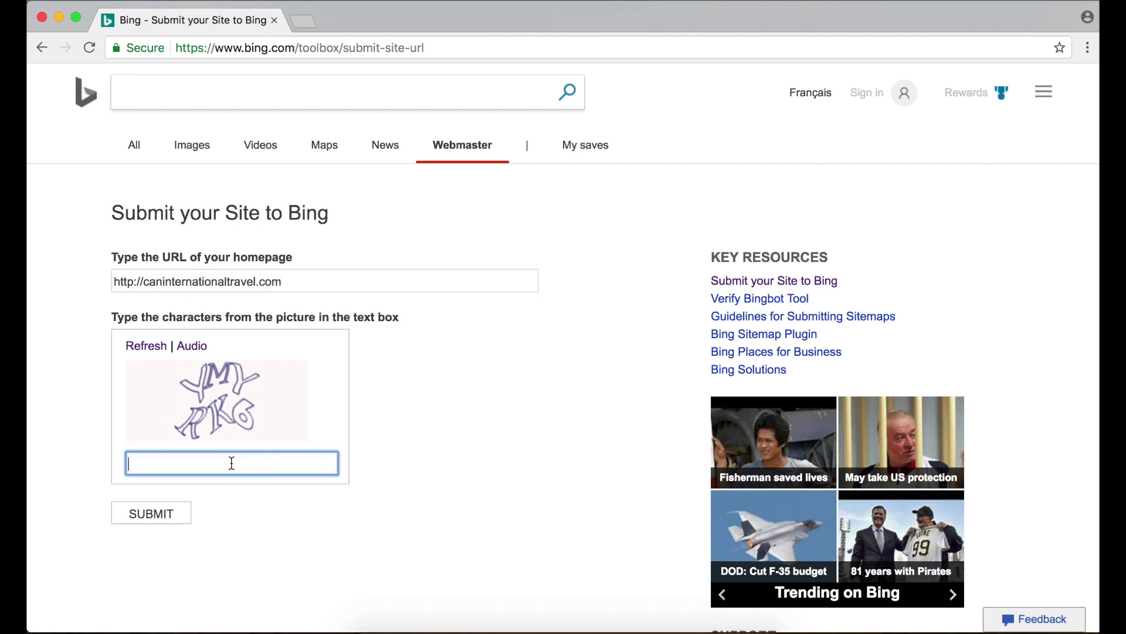
{"action": "left_click", "coordinate": [152, 514]}
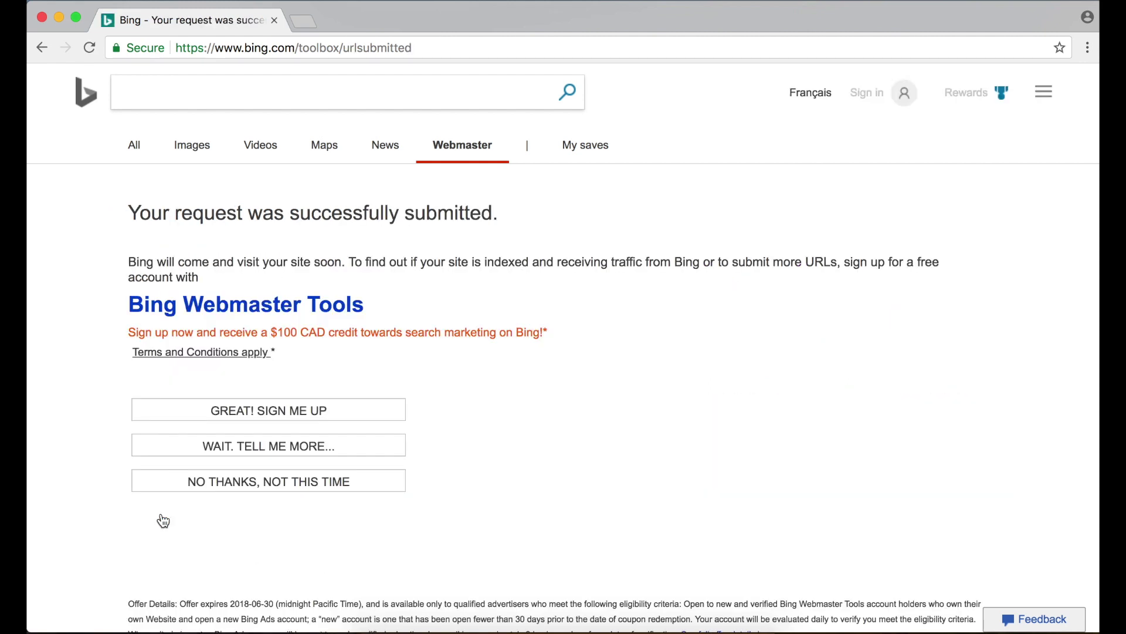